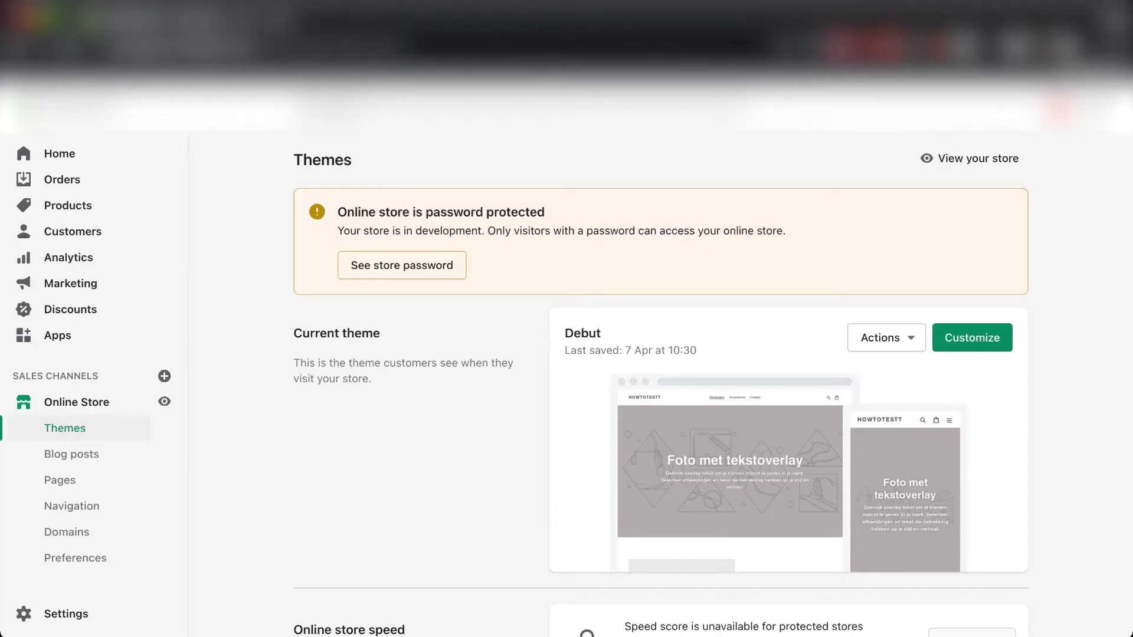
# Step: Scroll the Themes page to review the current Debut theme card
pyautogui.scroll(-7, 661, 384)
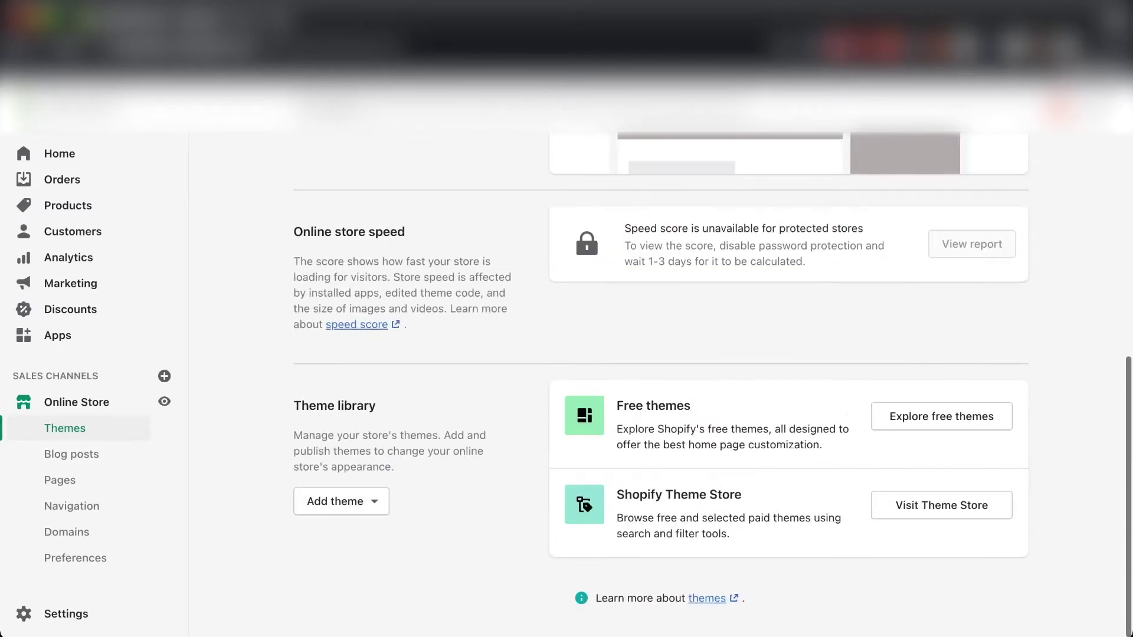
pyautogui.scroll(7, 660, 383)
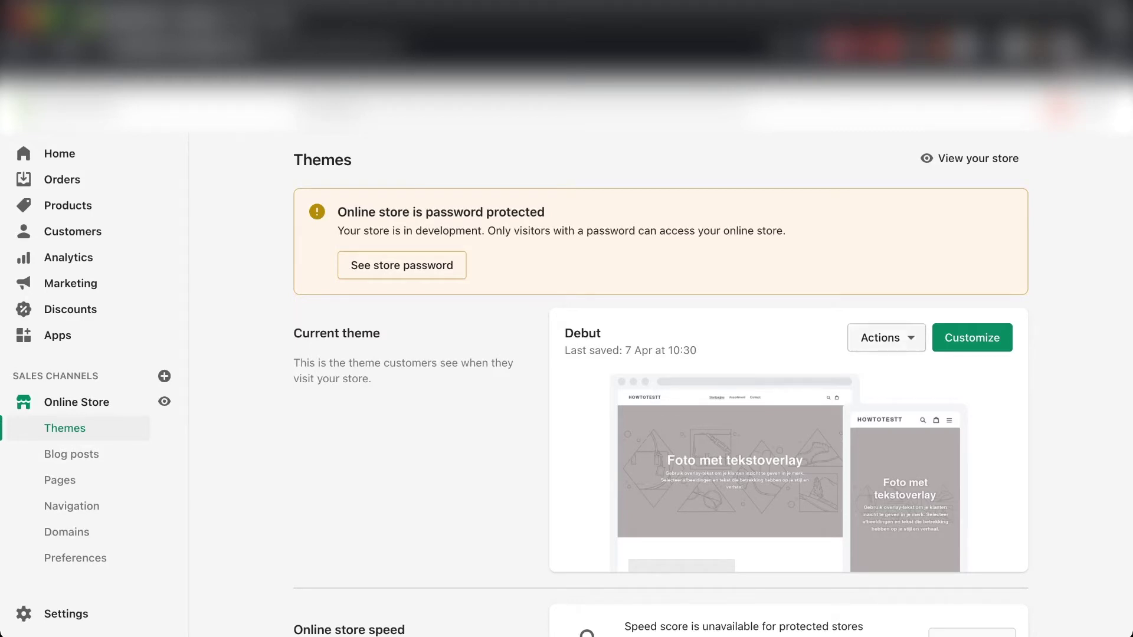
# Step: Download the Debut theme file via Actions and have it sent by email
pyautogui.click(885, 338)
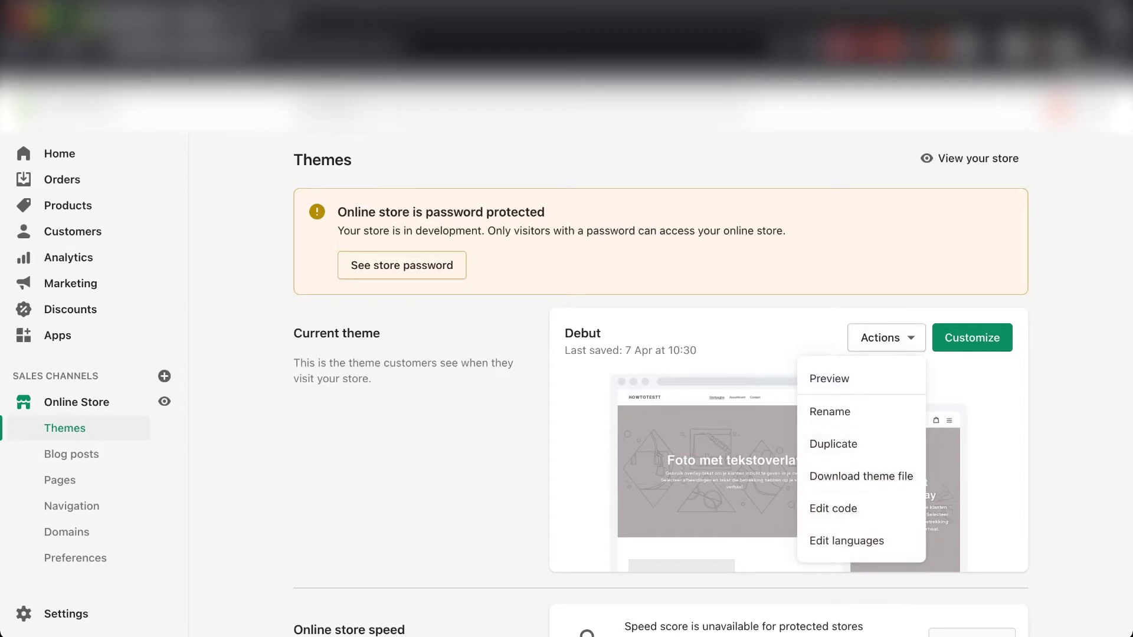
pyautogui.press('Escape')
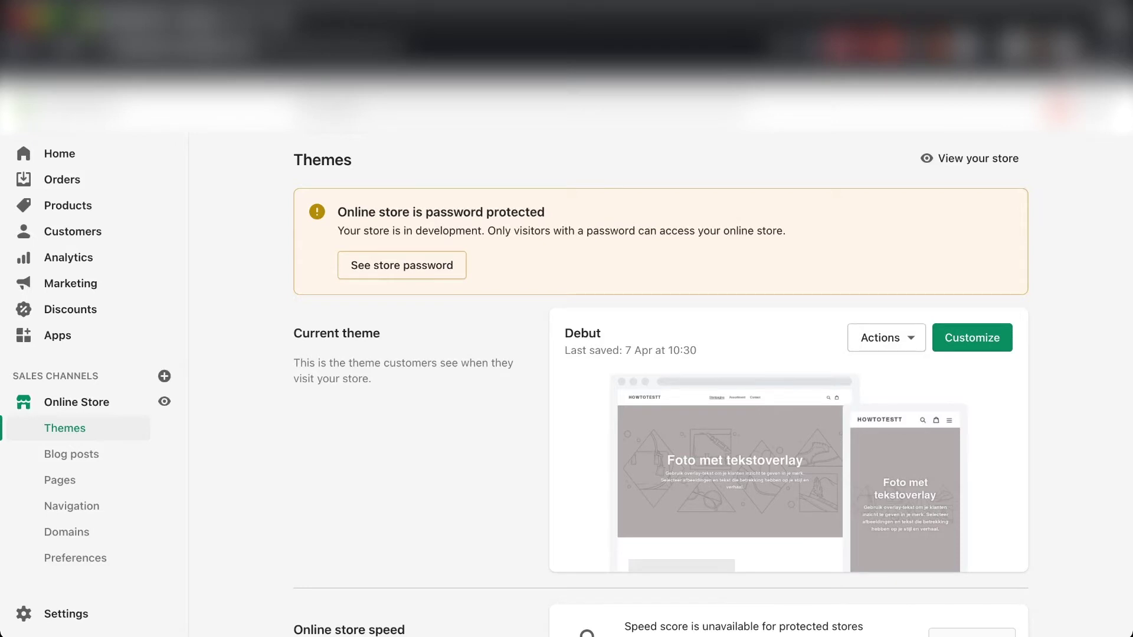
pyautogui.click(885, 338)
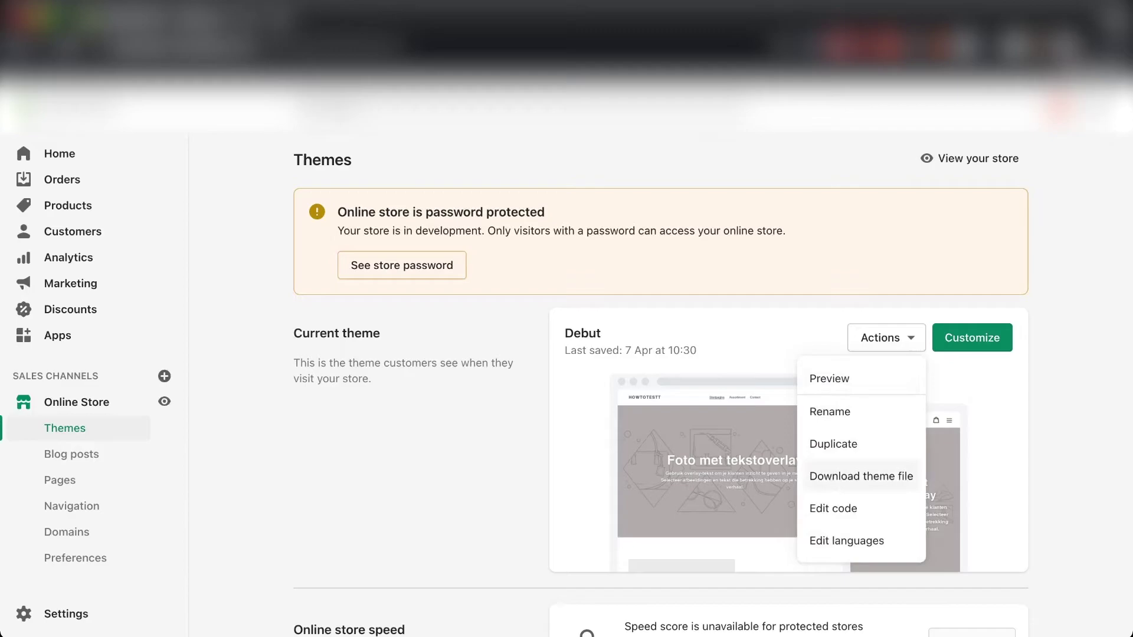
pyautogui.click(861, 476)
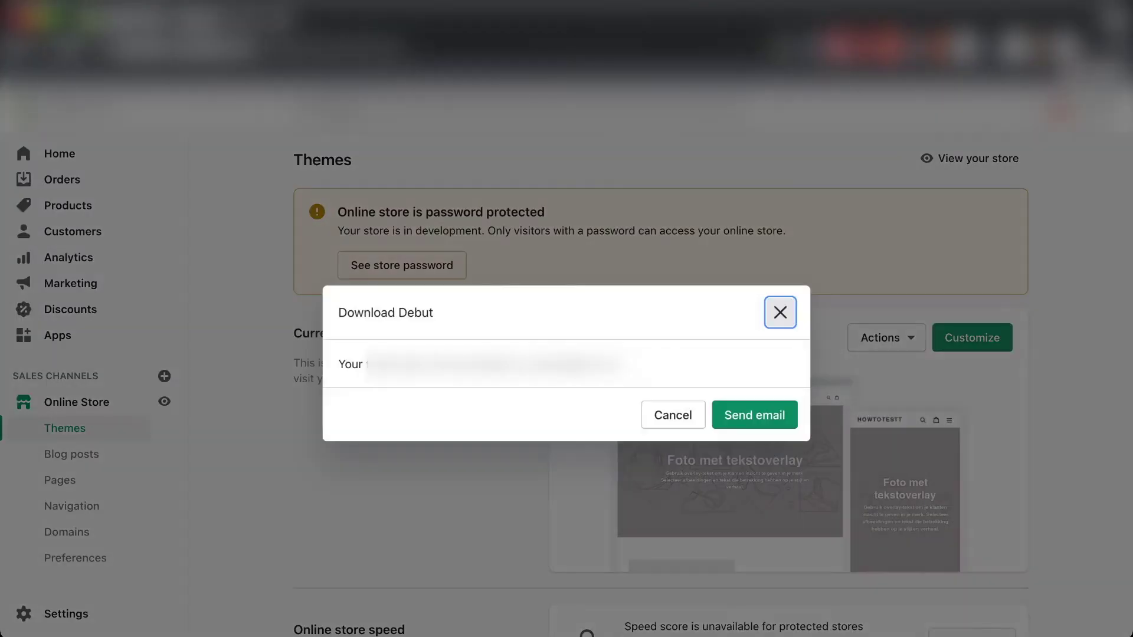
pyautogui.click(755, 415)
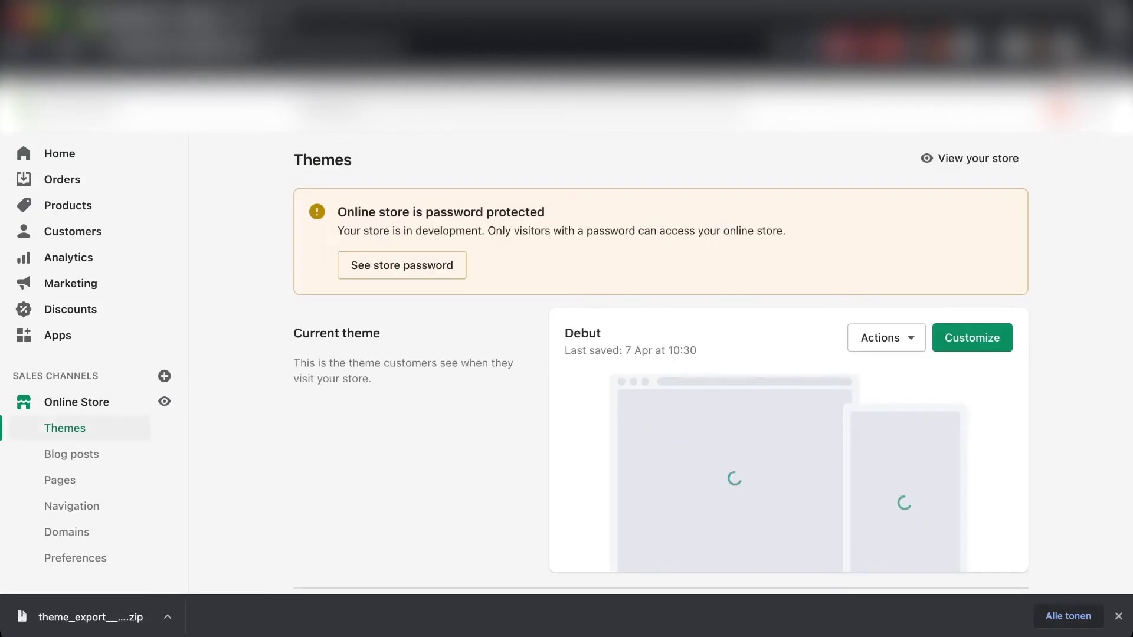
# Step: Scroll to the Theme library and expand the Add theme dropdown
pyautogui.scroll(-10, 660, 360)
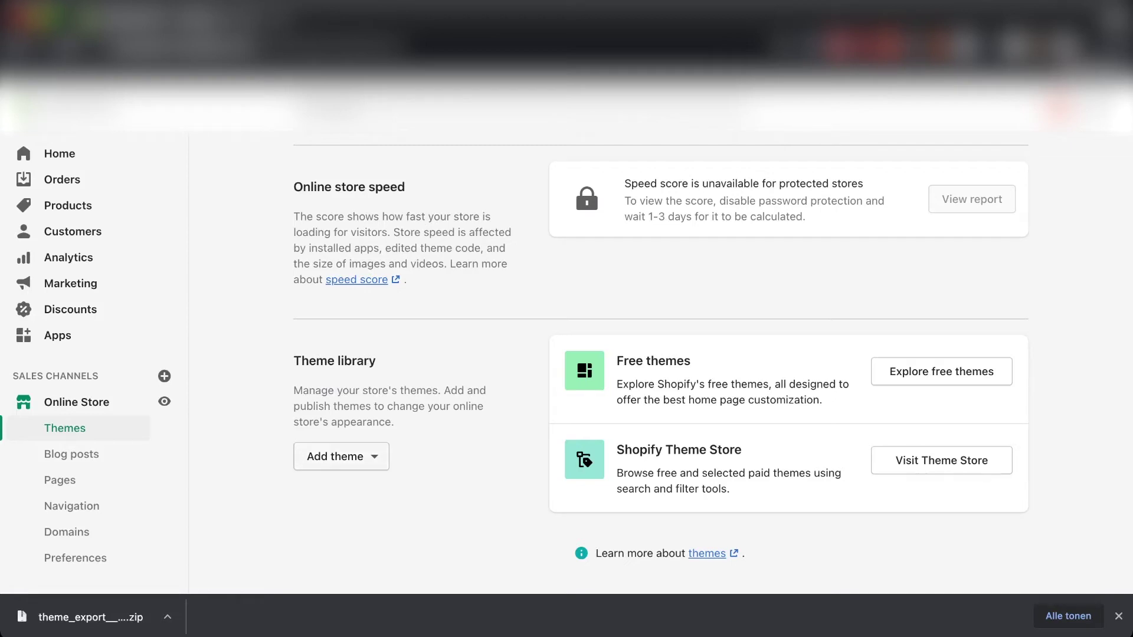
pyautogui.click(341, 457)
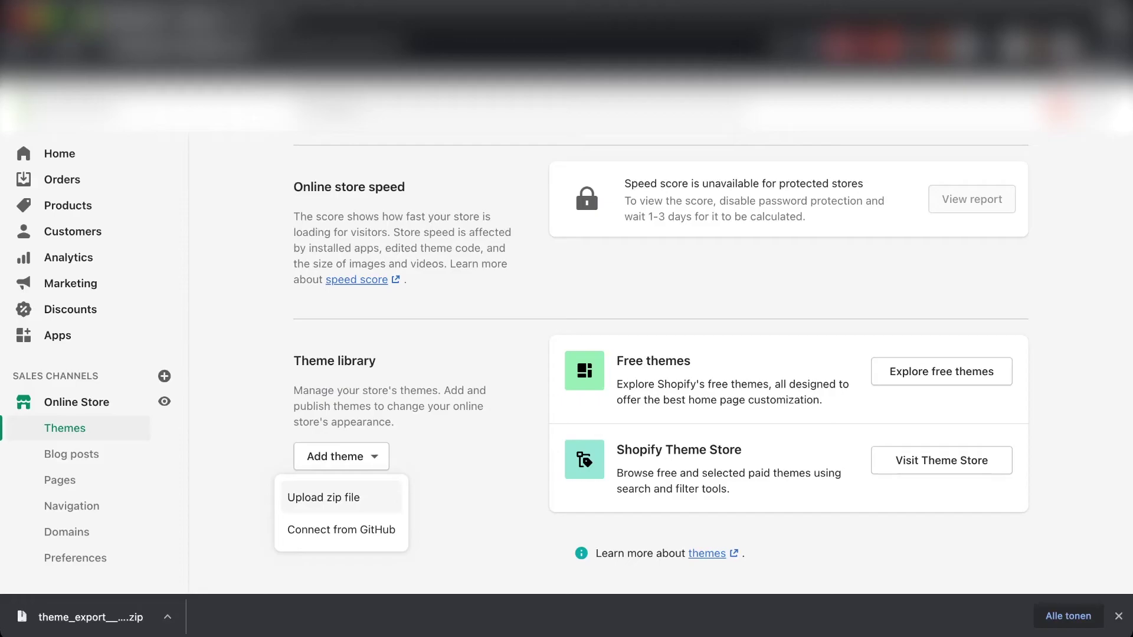
# Step: Upload the theme_export zip file into the Theme library
pyautogui.click(323, 498)
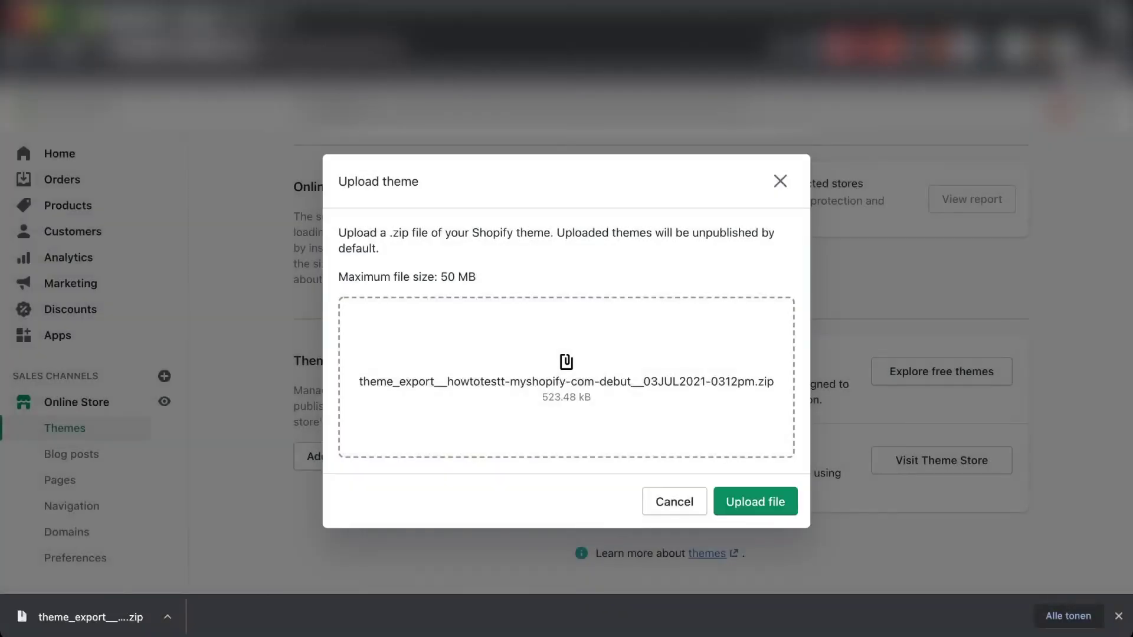
pyautogui.press('Return')
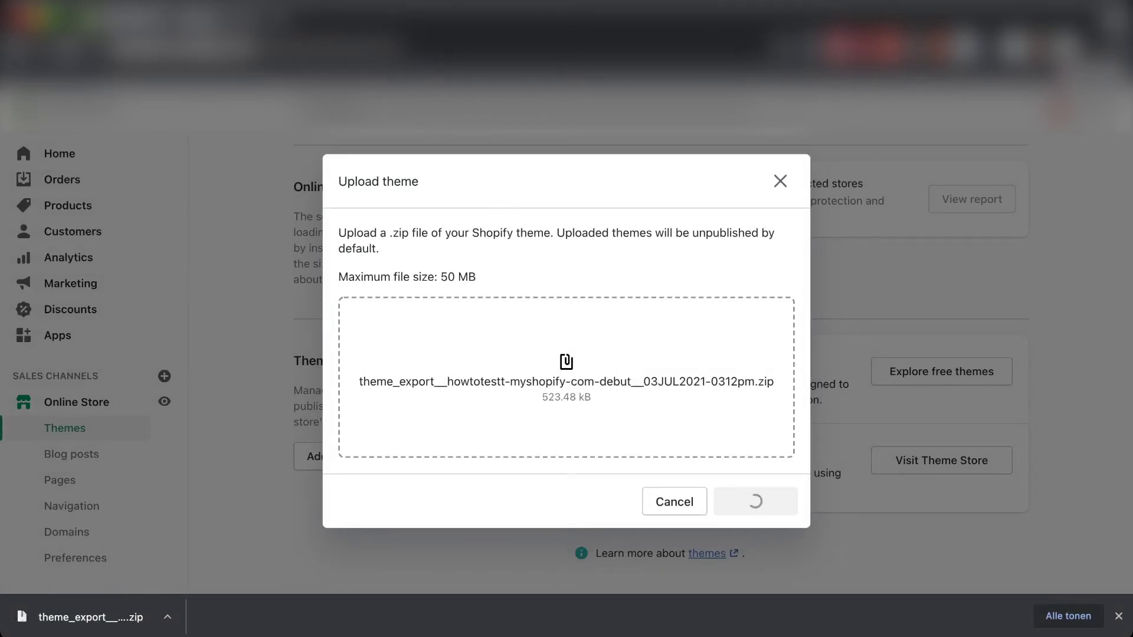
pyautogui.scroll(-1, 708, 366)
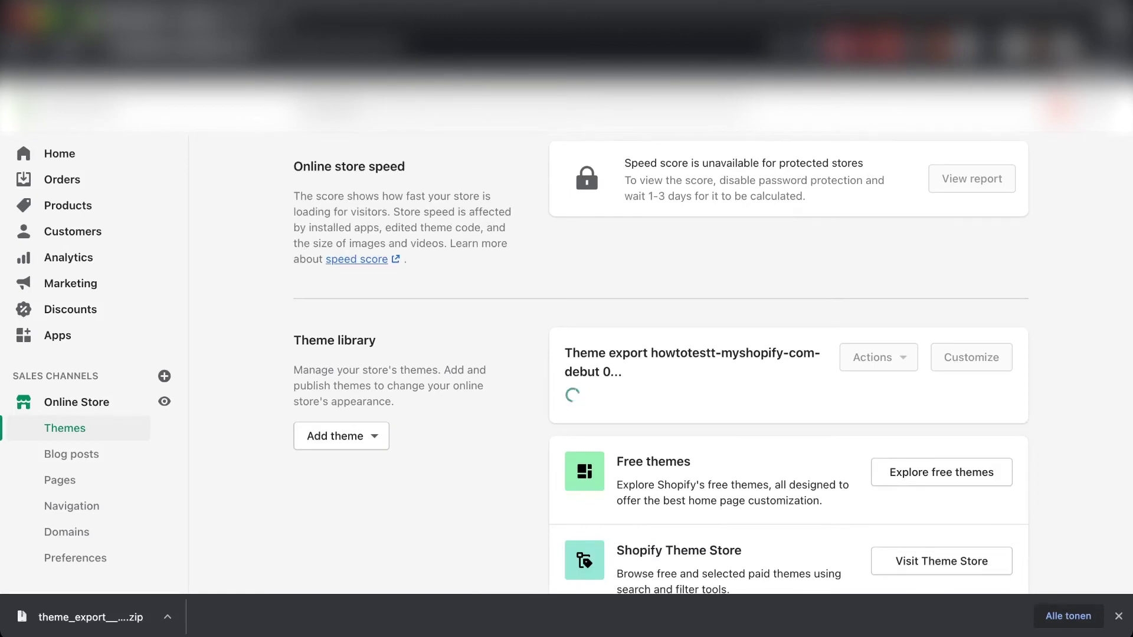
# Step: Wait until the uploaded theme export shows the 'Just added' badge in the Theme library
pyautogui.scroll(-2, 661, 366)
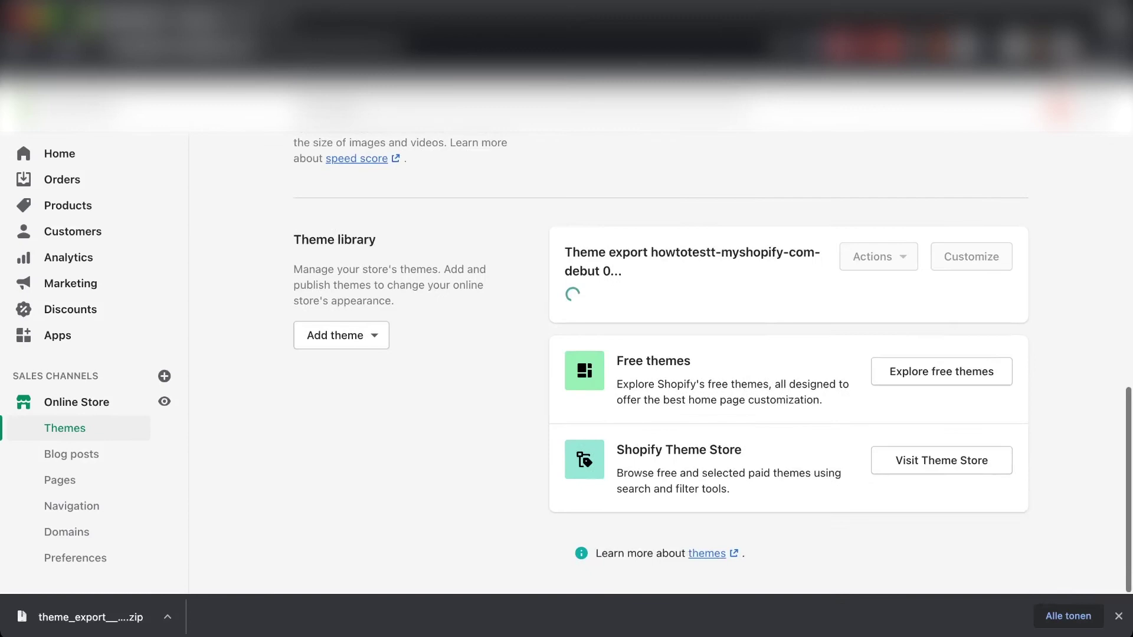
pyautogui.scroll(2, 660, 366)
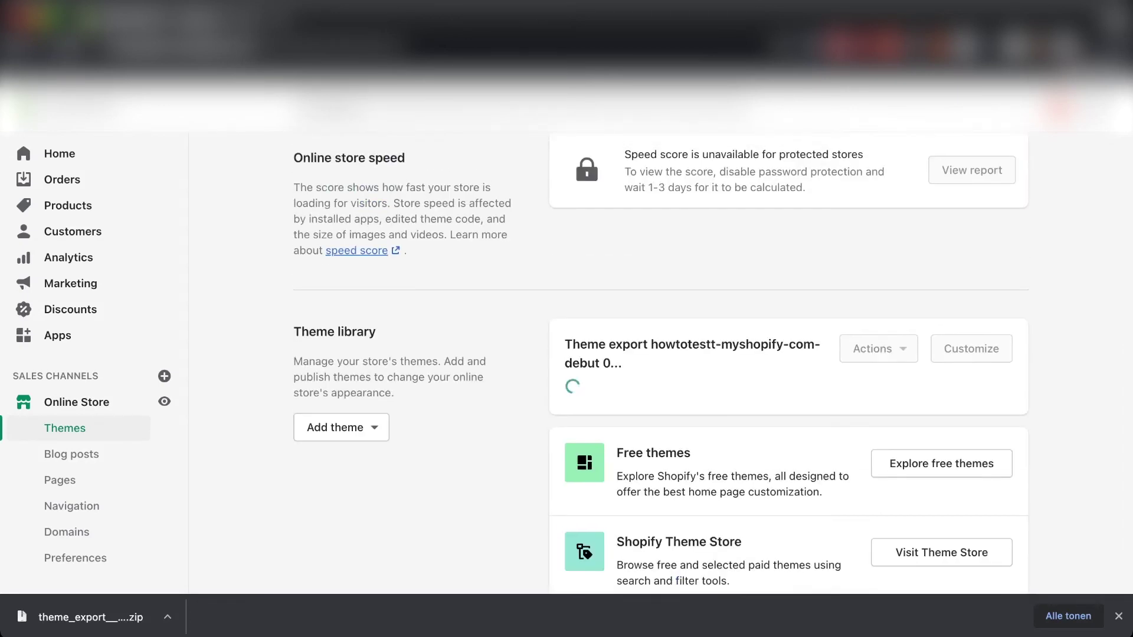
pyautogui.scroll(-1, 661, 366)
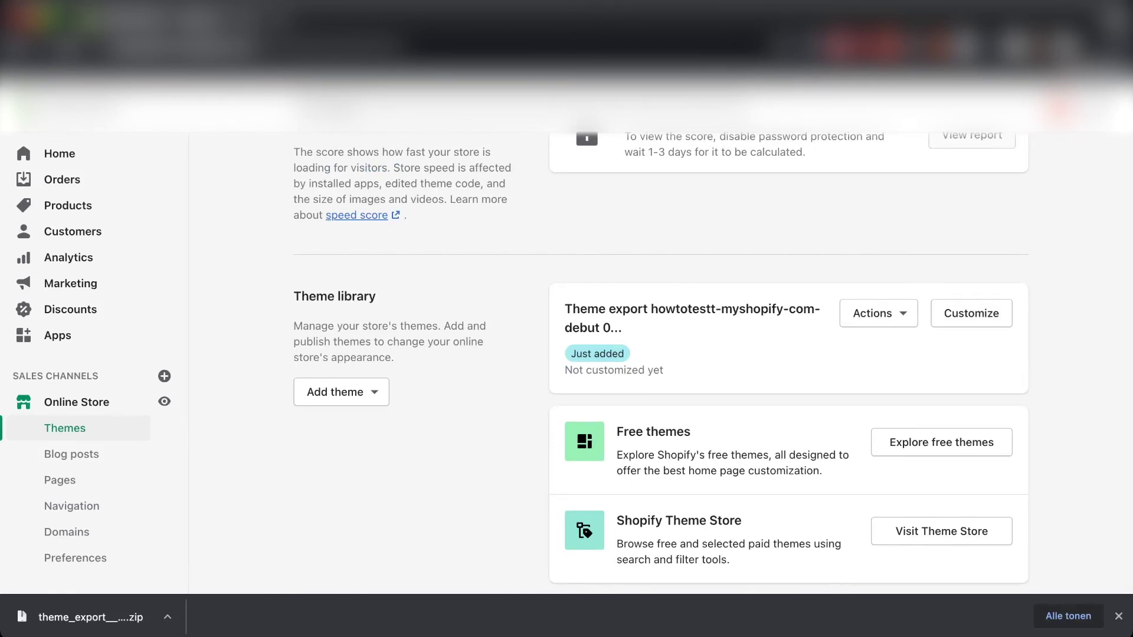
pyautogui.scroll(2, 661, 366)
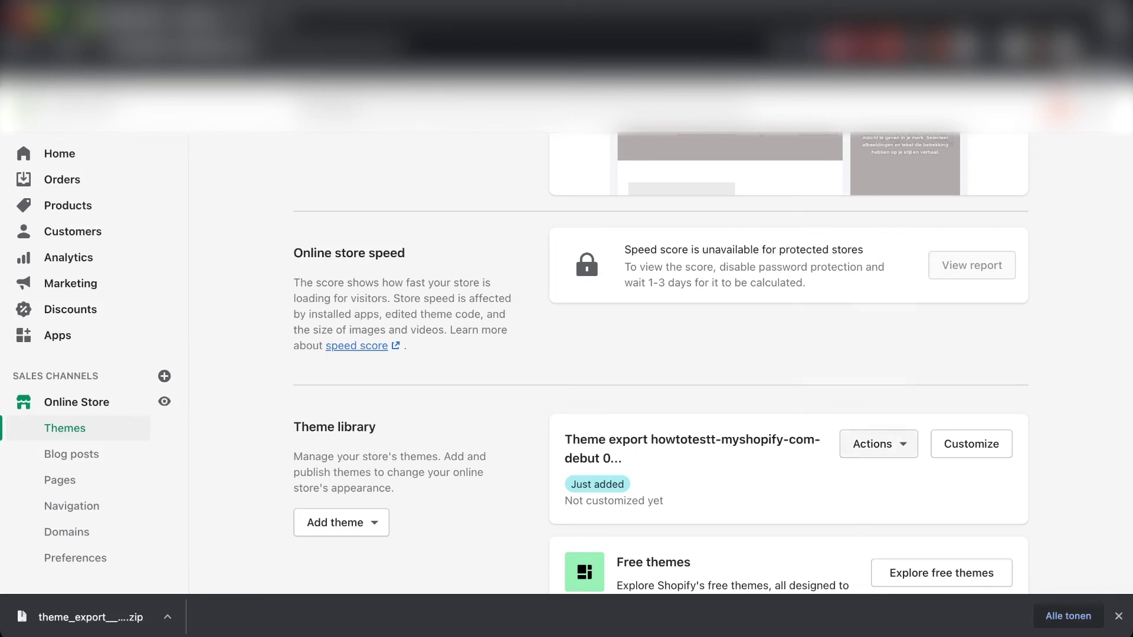
# Step: Publish the uploaded theme export as the current theme, replacing Debut
pyautogui.click(879, 443)
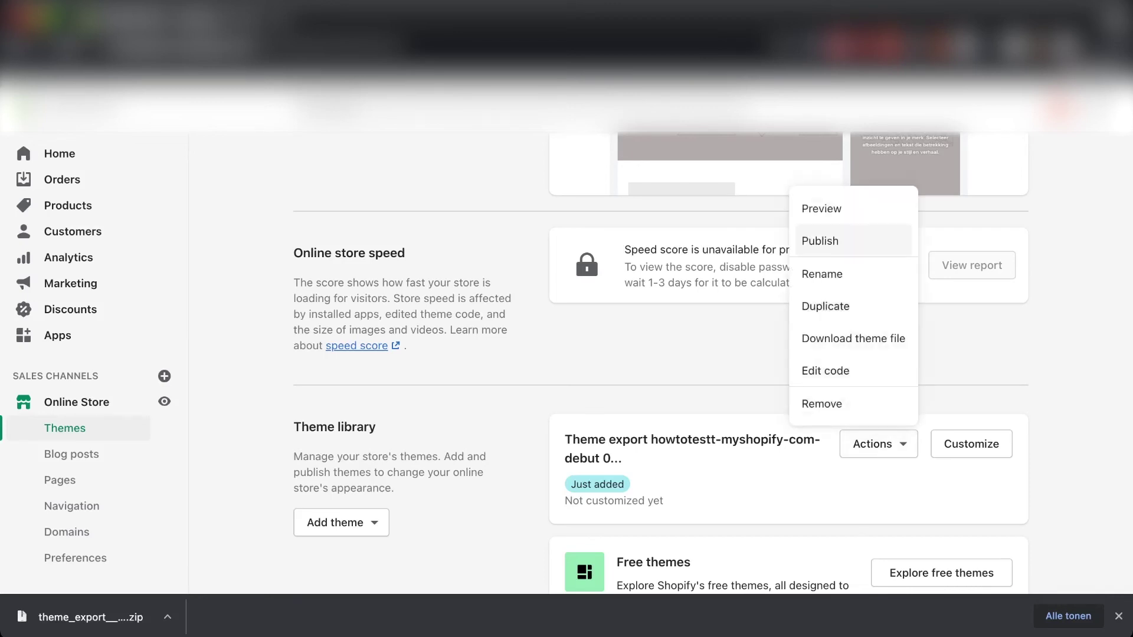
pyautogui.click(820, 241)
pyautogui.click(764, 500)
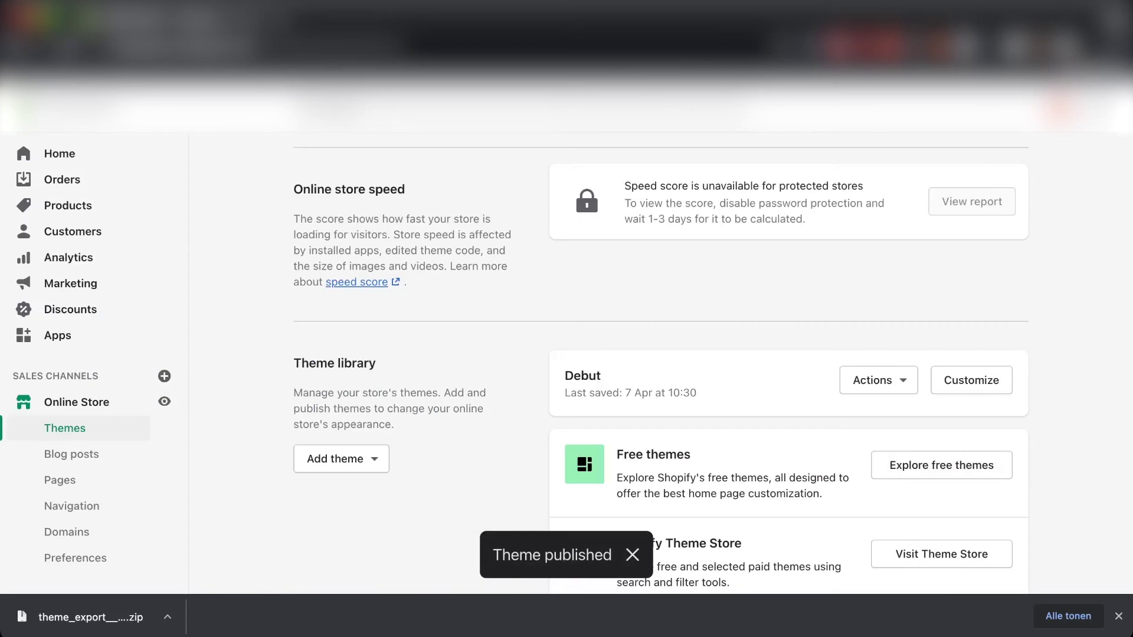
pyautogui.scroll(10, 708, 354)
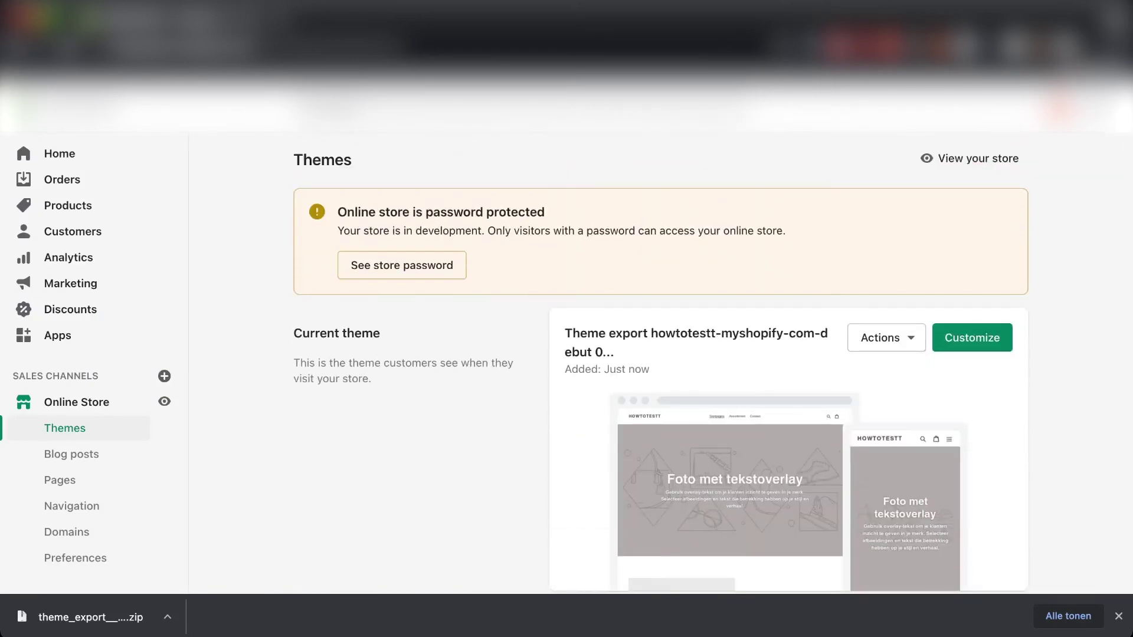
pyautogui.scroll(-1, 885, 343)
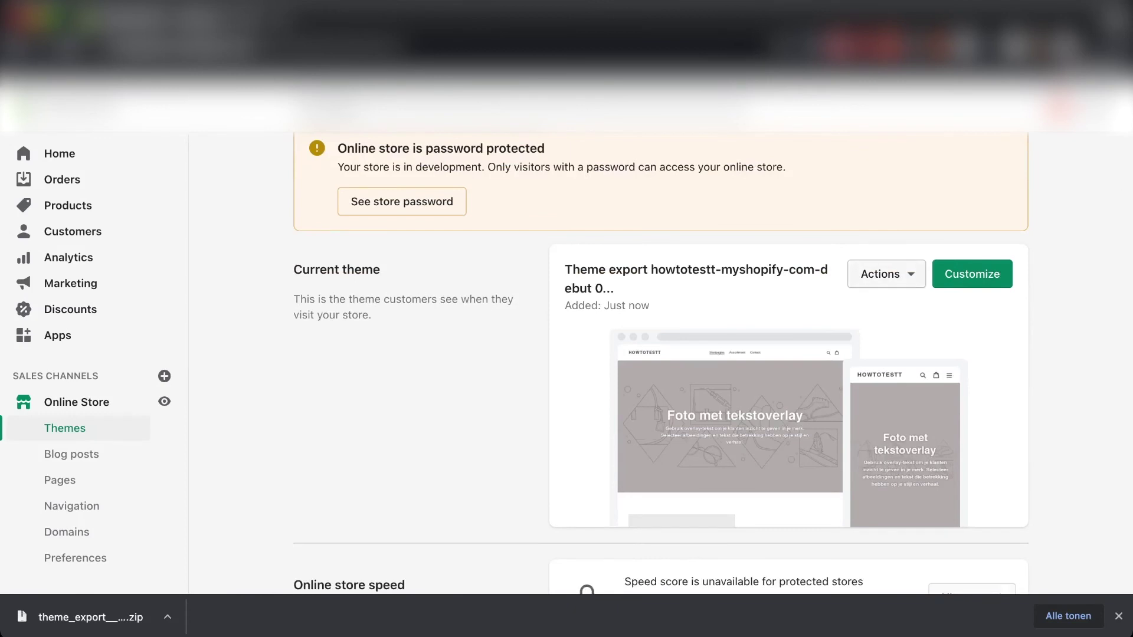
pyautogui.click(886, 274)
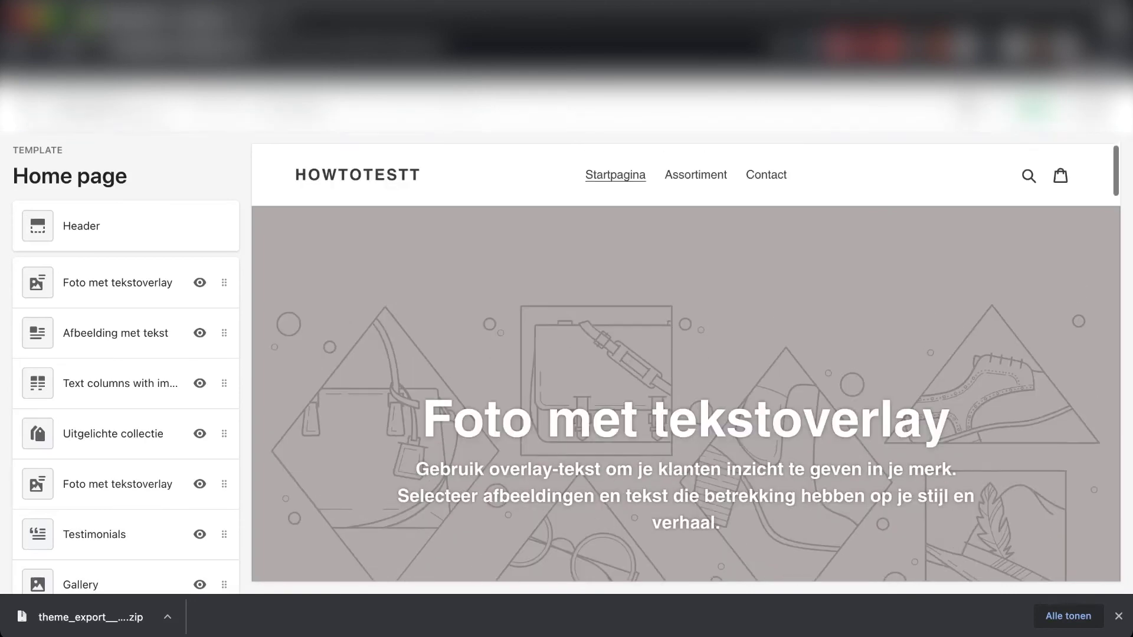
pyautogui.scroll(-10, 685, 363)
pyautogui.scroll(-5, 686, 363)
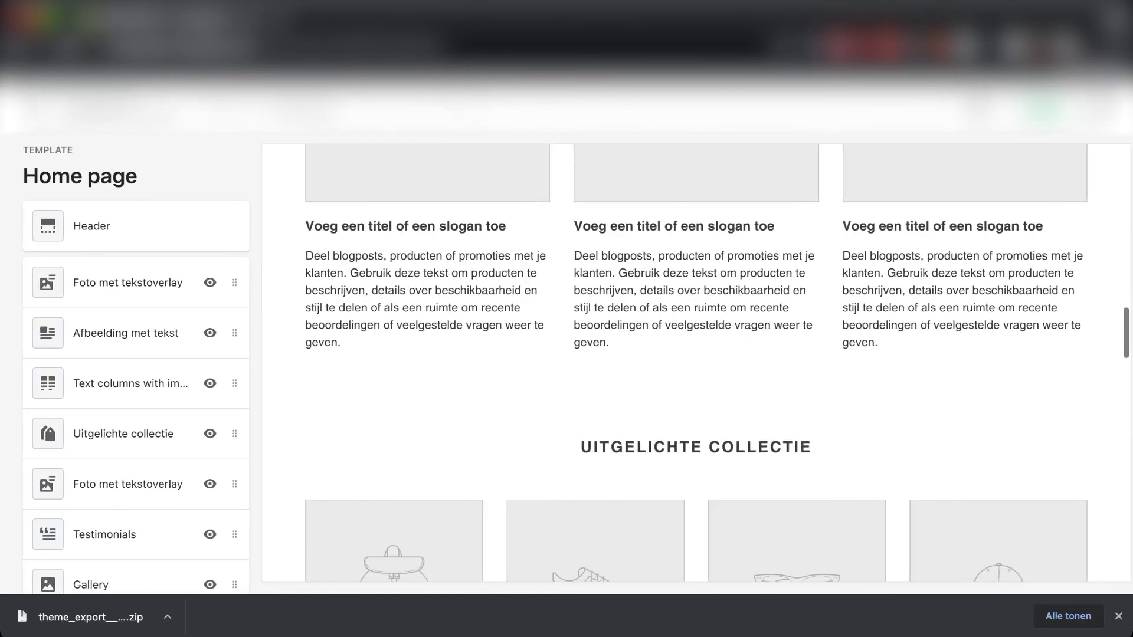
pyautogui.hscroll(-5, 686, 363)
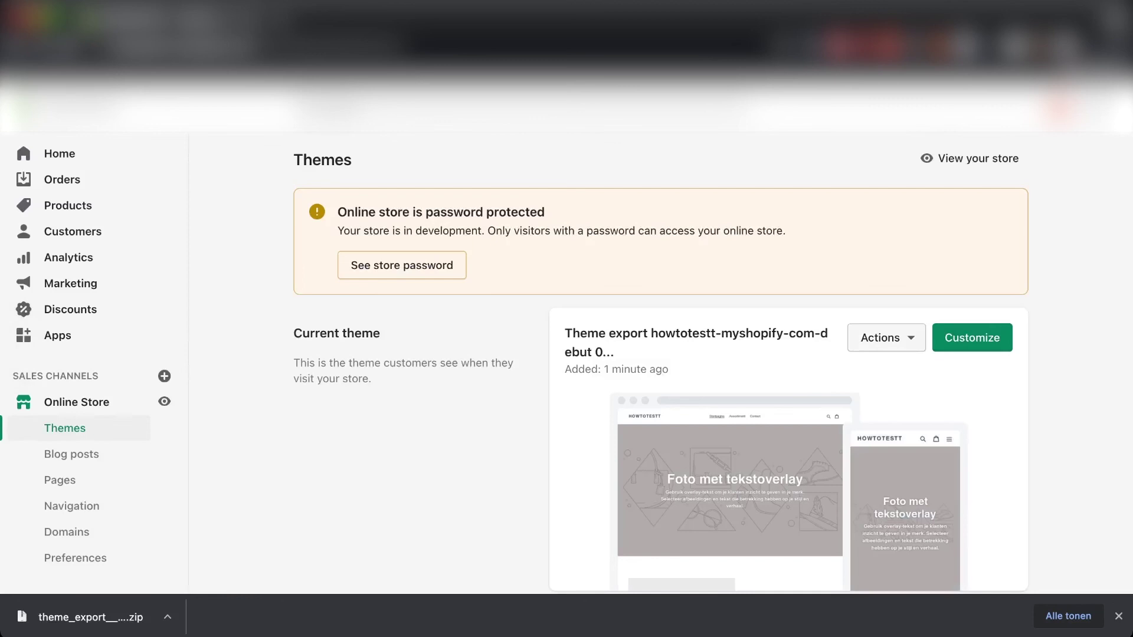
pyautogui.click(886, 337)
pyautogui.scroll(-3, 826, 413)
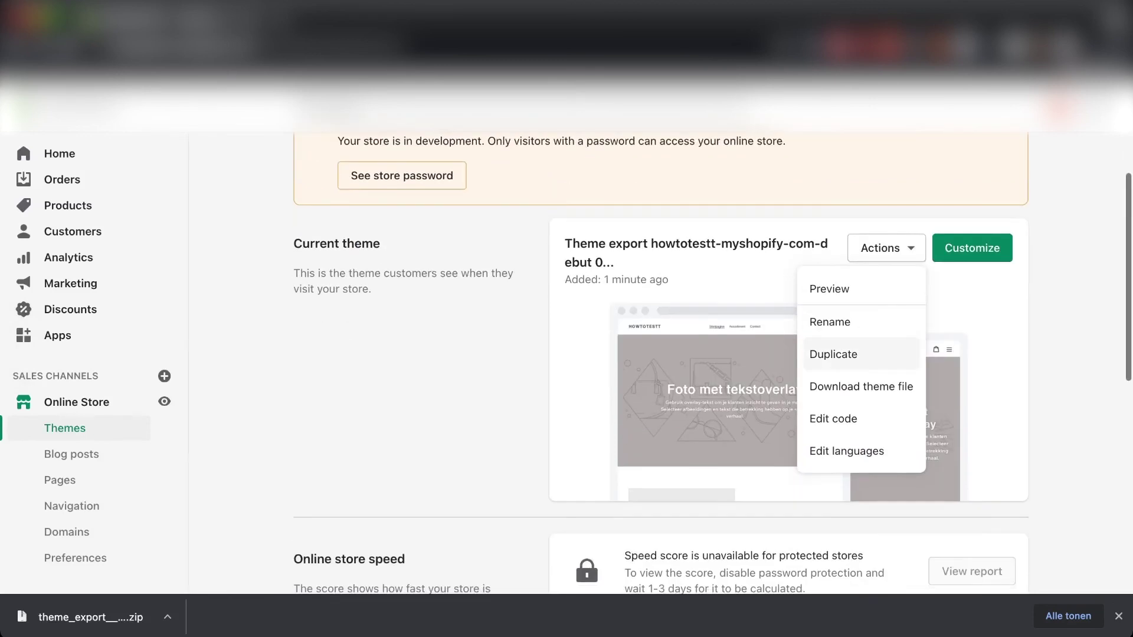
pyautogui.click(847, 450)
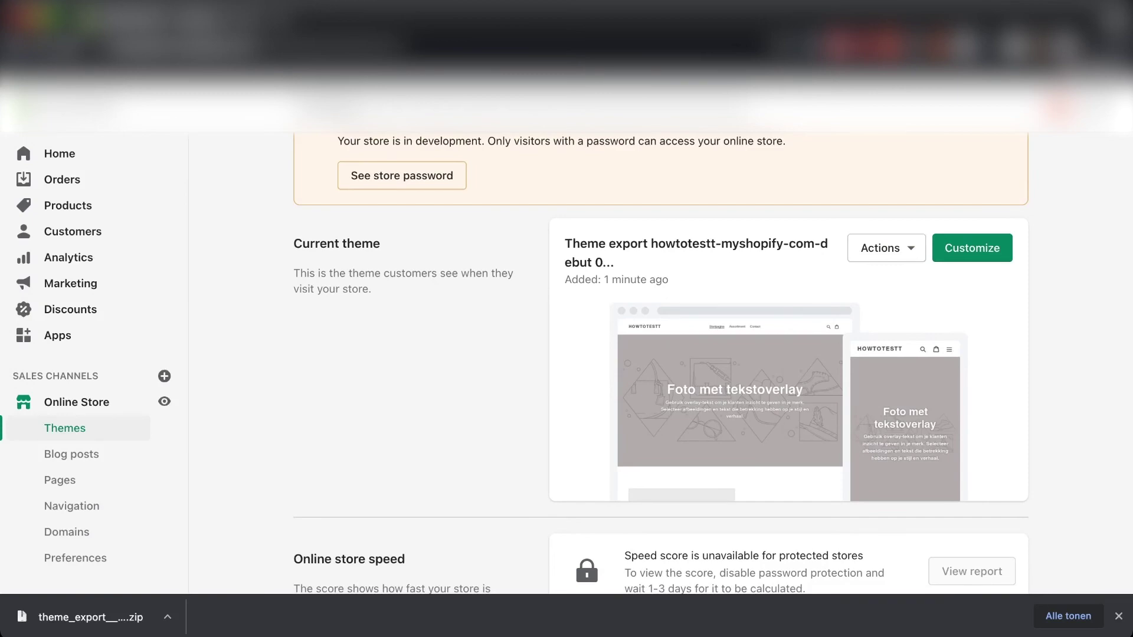
pyautogui.scroll(-2, 661, 354)
pyautogui.scroll(-6, 660, 354)
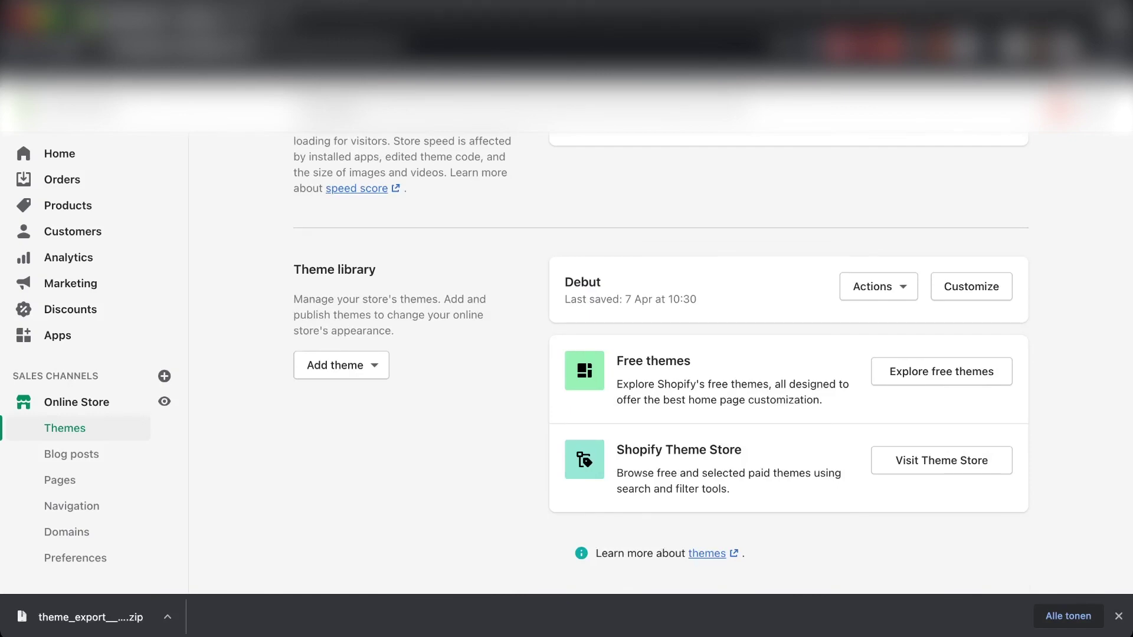
pyautogui.scroll(9, 661, 354)
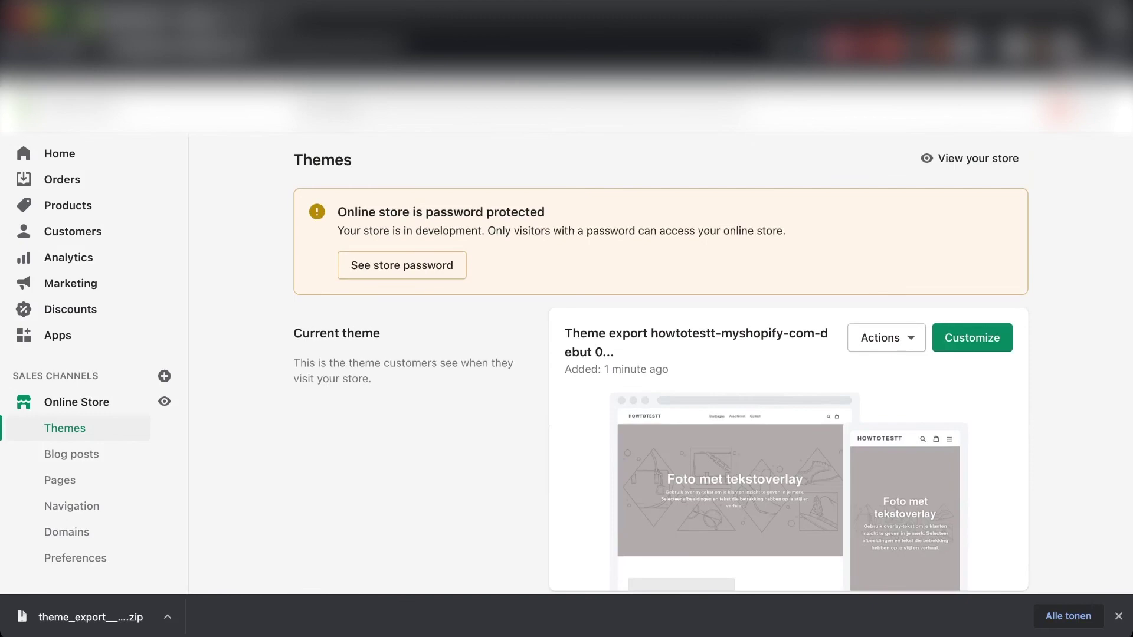
pyautogui.scroll(-8, 661, 354)
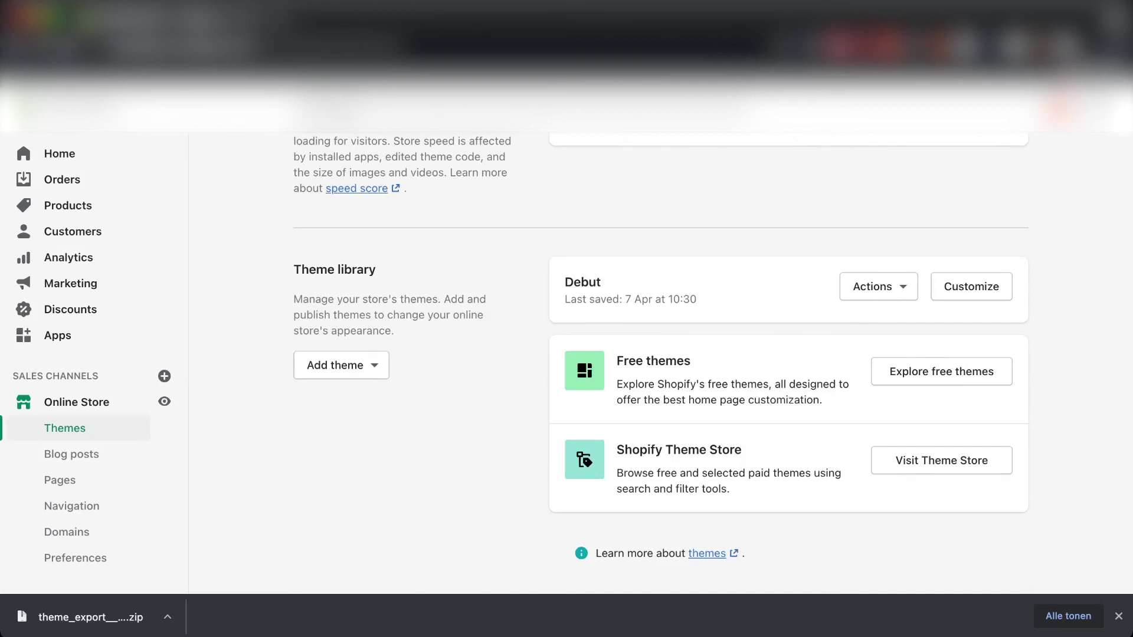
pyautogui.scroll(8, 660, 354)
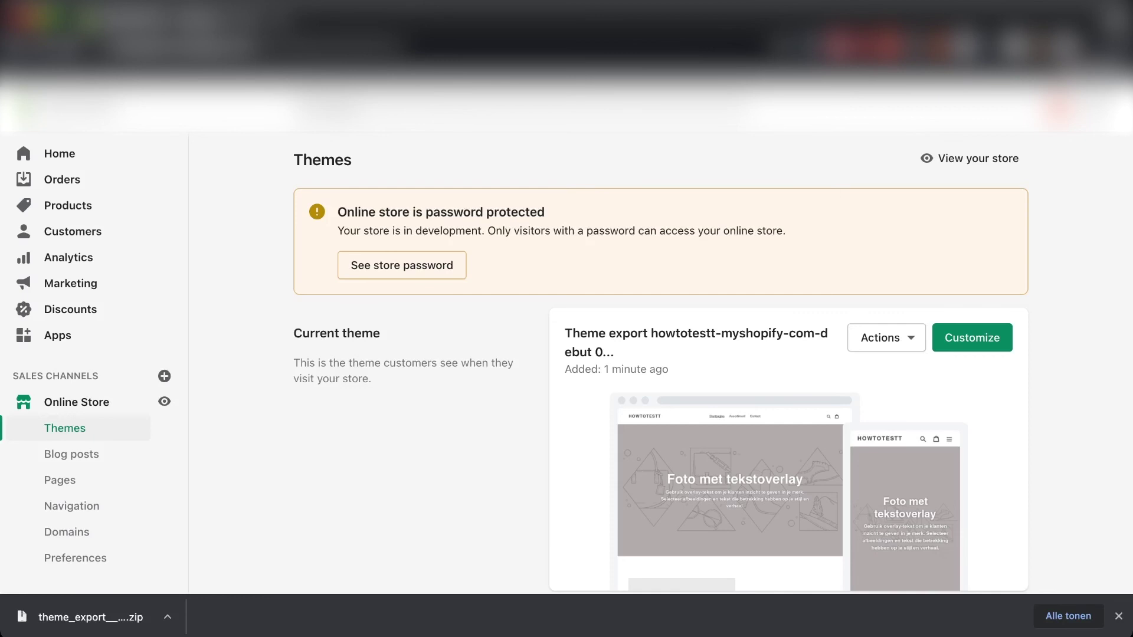
pyautogui.scroll(-10, 661, 354)
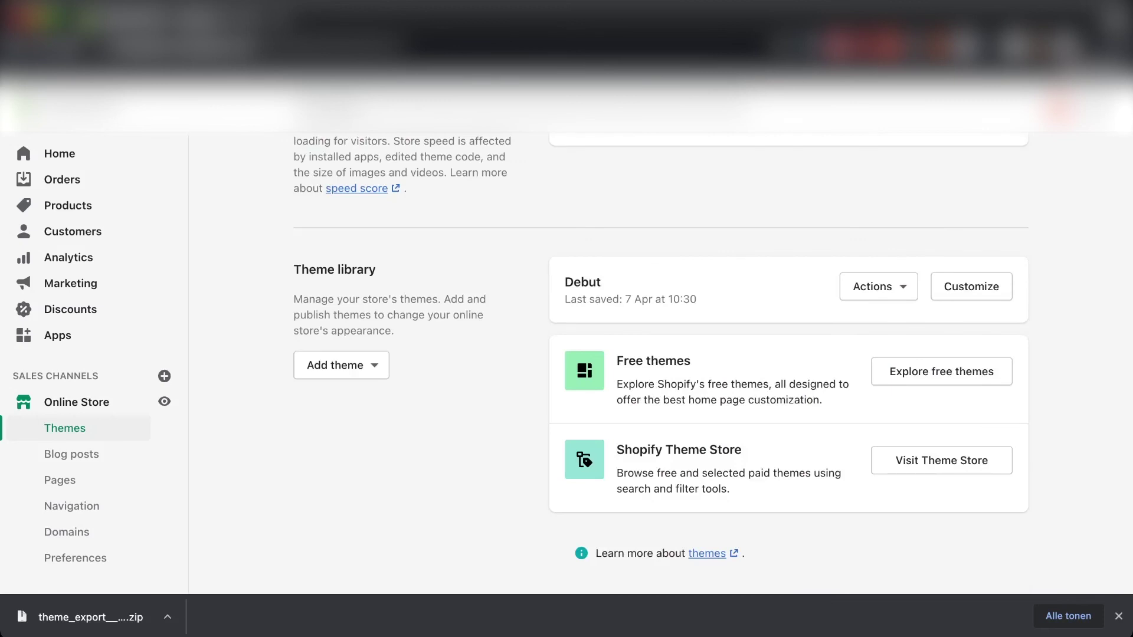
pyautogui.scroll(10, 661, 354)
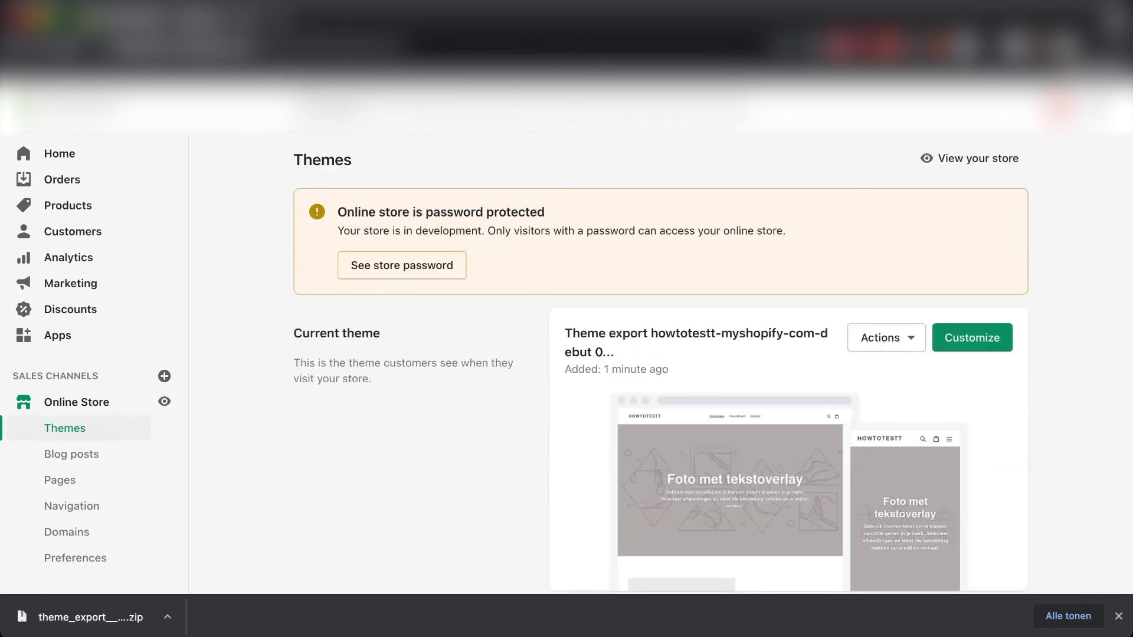
pyautogui.scroll(-10, 661, 354)
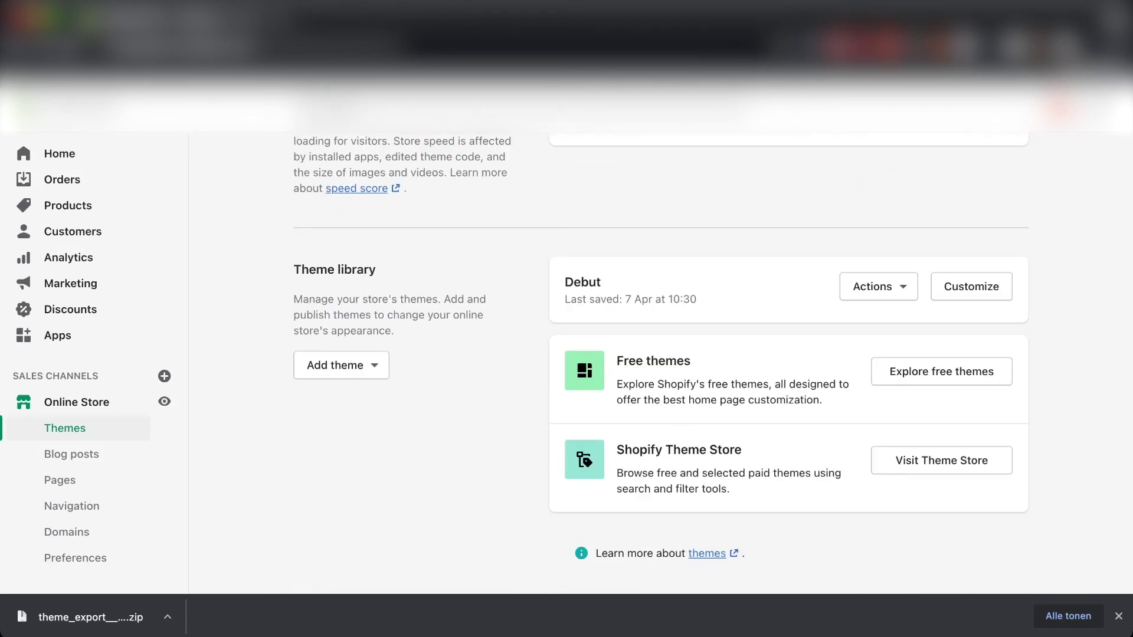
pyautogui.scroll(10, 660, 354)
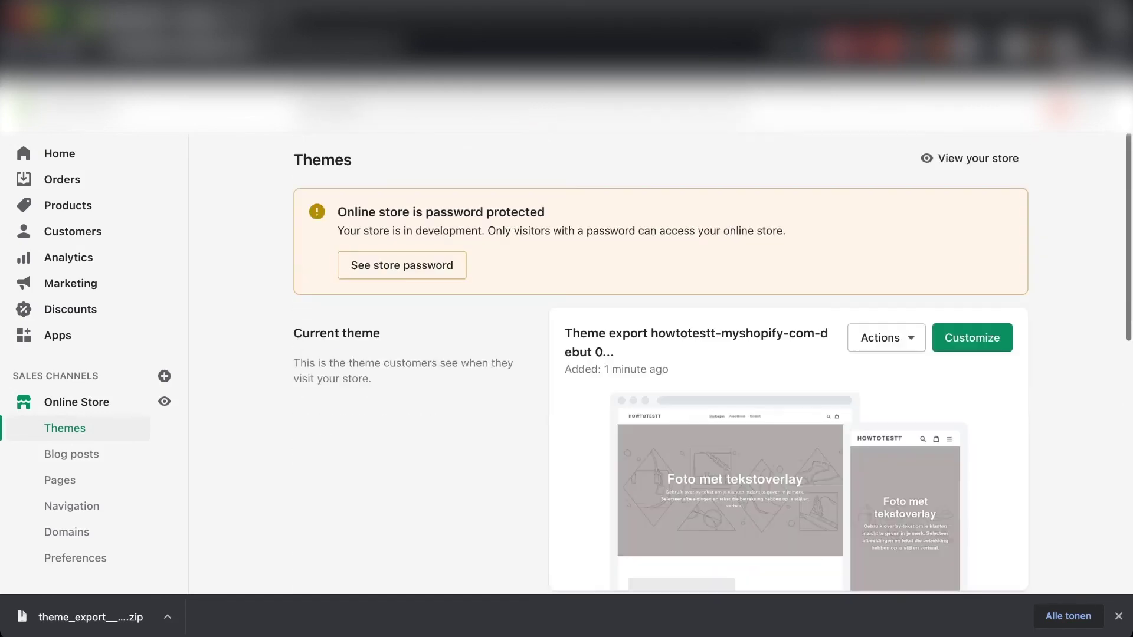